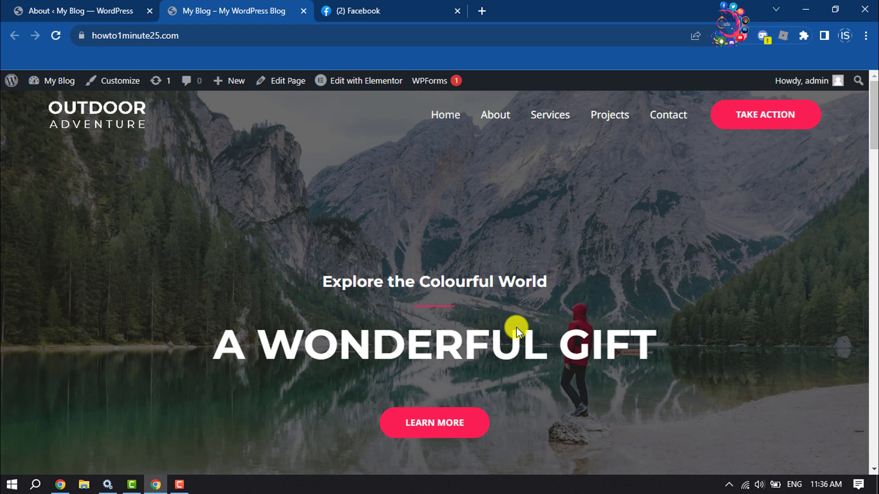
# In Facebook, go to Home > Pages and open the How to do it Page.
pyautogui.scroll(-6, 501, 333)
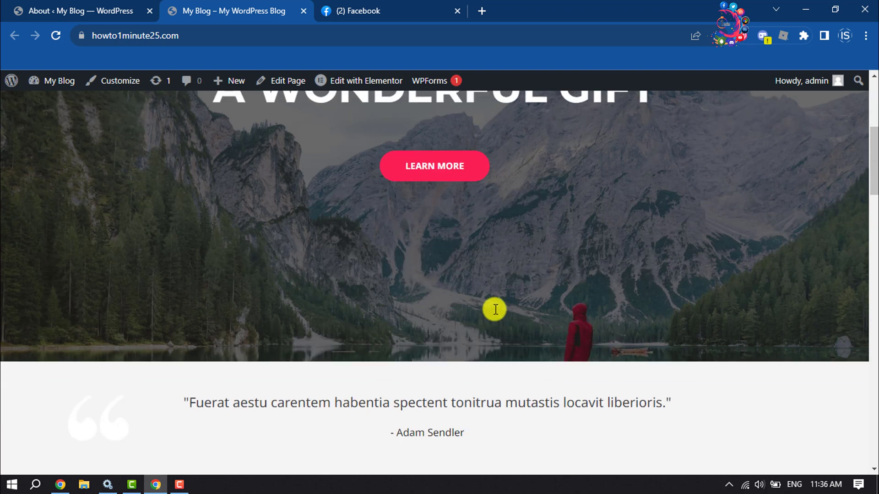
pyautogui.scroll(6, 490, 303)
pyautogui.scroll(-8, 488, 293)
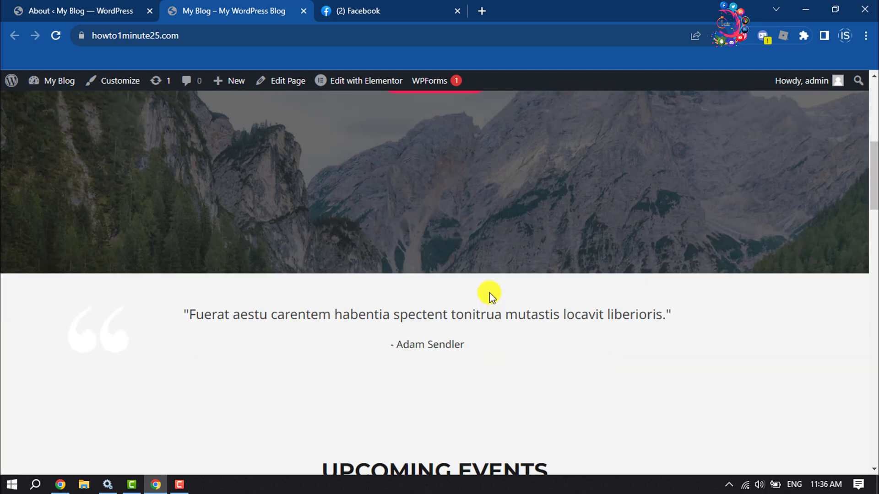
pyautogui.scroll(-8, 477, 314)
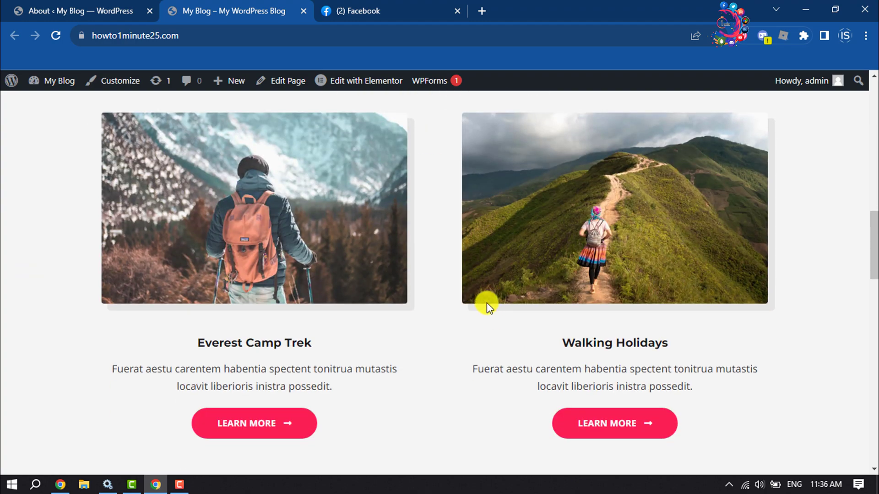
pyautogui.scroll(-7, 491, 314)
pyautogui.scroll(15, 494, 313)
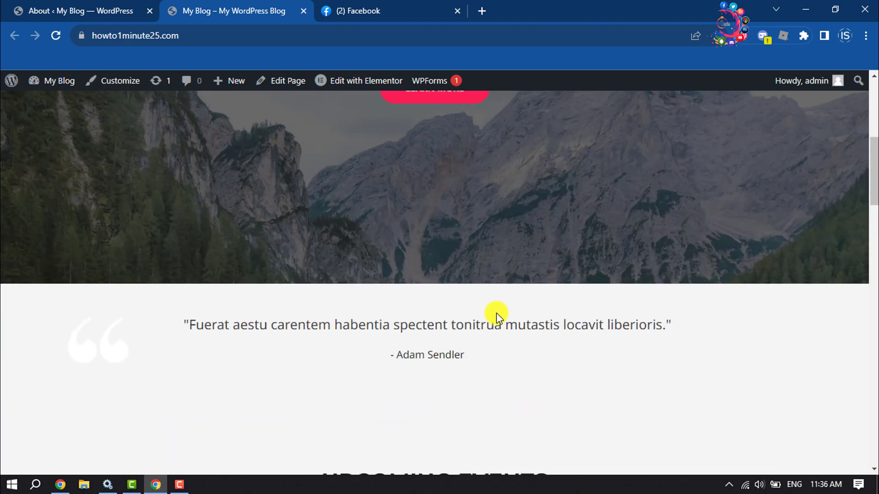
pyautogui.scroll(5, 498, 310)
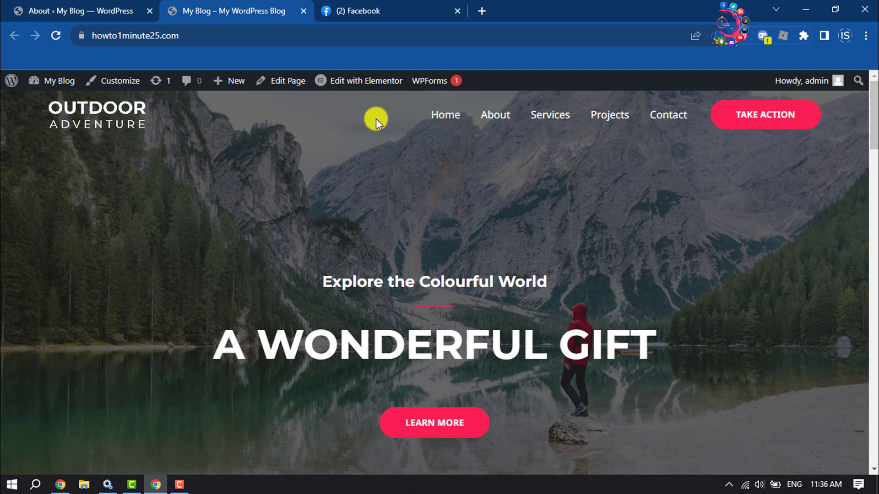
pyautogui.click(376, 5)
pyautogui.scroll(-5, 369, 149)
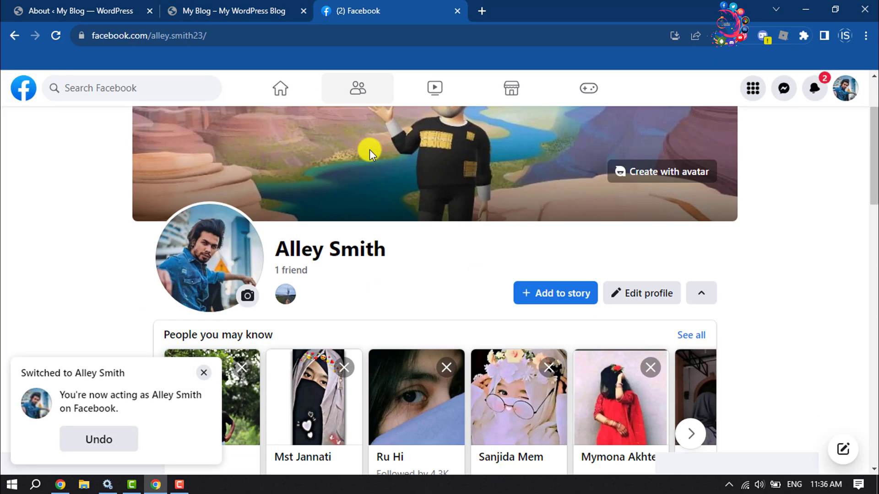
pyautogui.click(24, 94)
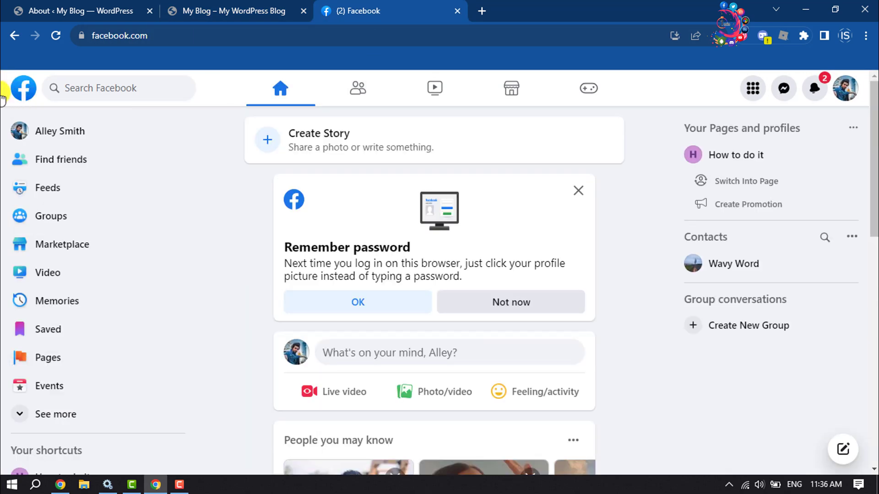
pyautogui.click(28, 357)
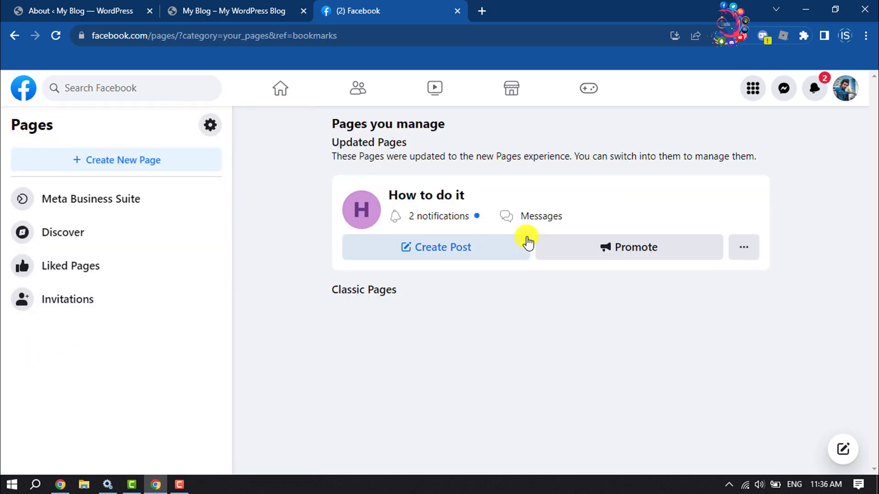
pyautogui.click(417, 196)
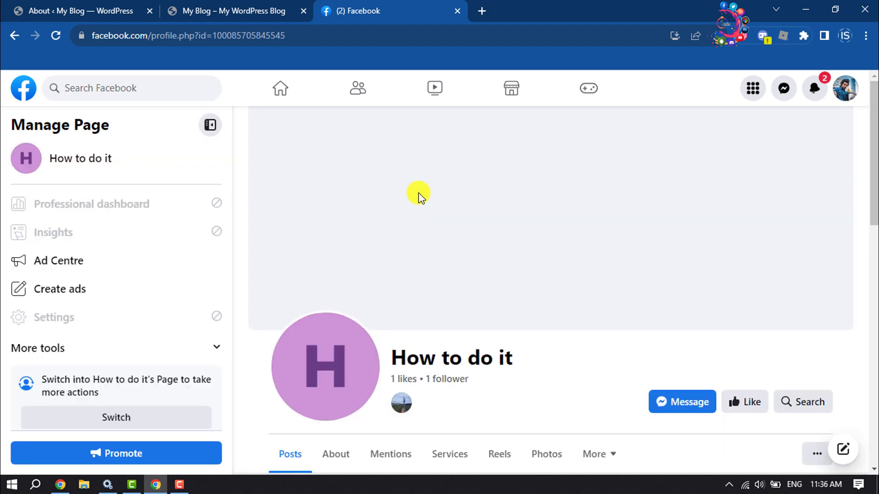
# Switch profiles to act as the How to do it Page and confirm.
pyautogui.click(128, 420)
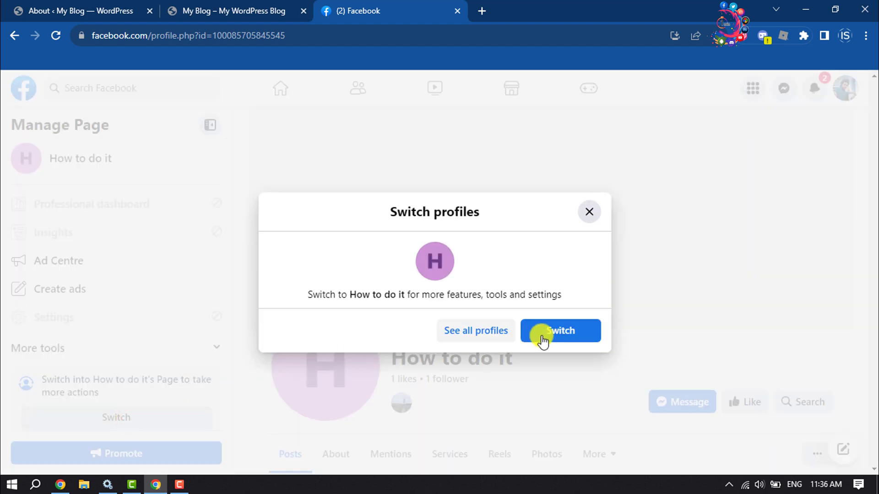
pyautogui.click(545, 333)
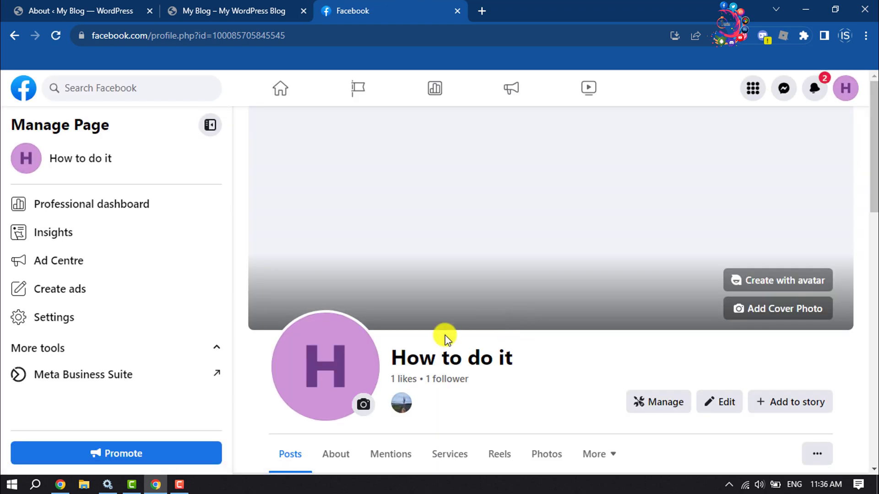
pyautogui.scroll(-4, 83, 380)
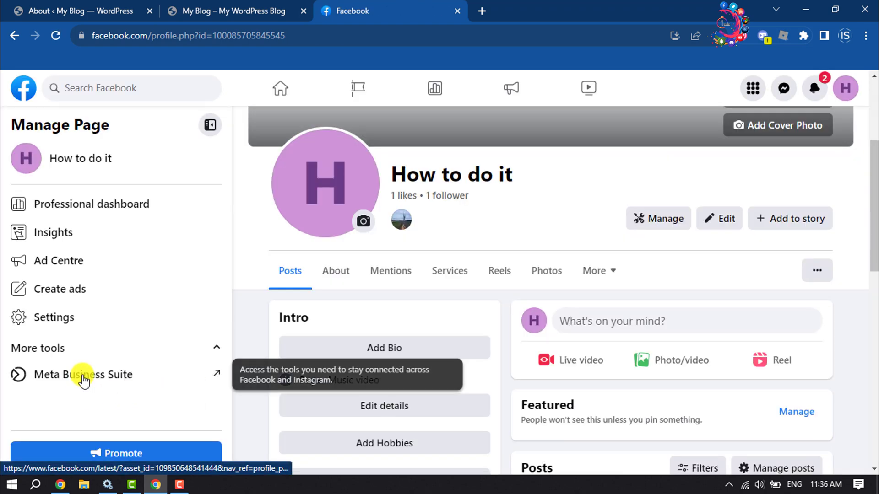
# From Meta Business Suite Inbox, open View all settings and select Chat plugin.
pyautogui.click(83, 378)
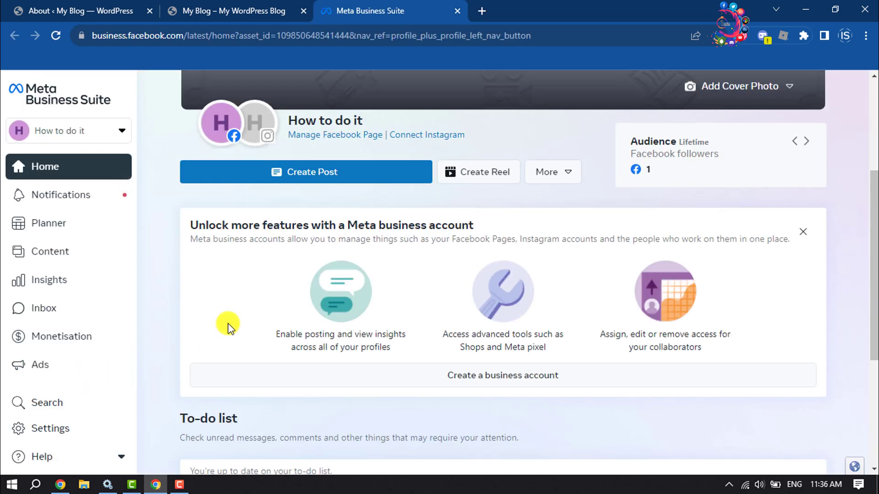
pyautogui.click(46, 312)
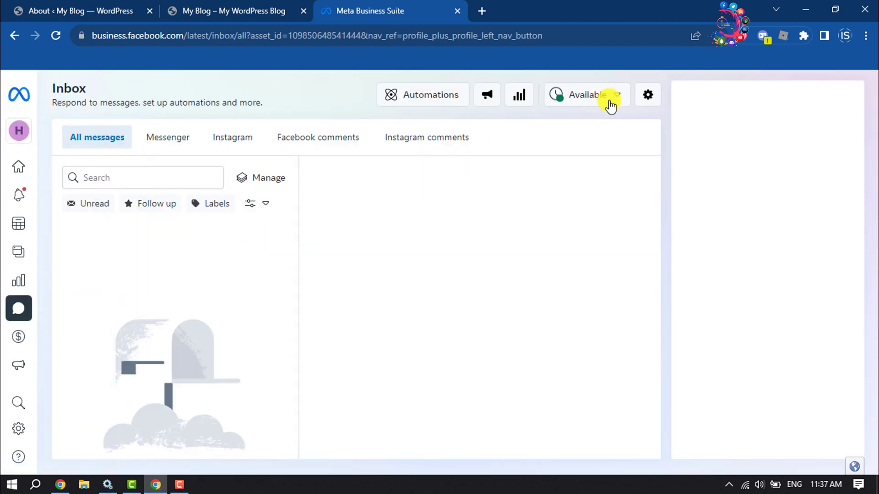
pyautogui.click(646, 96)
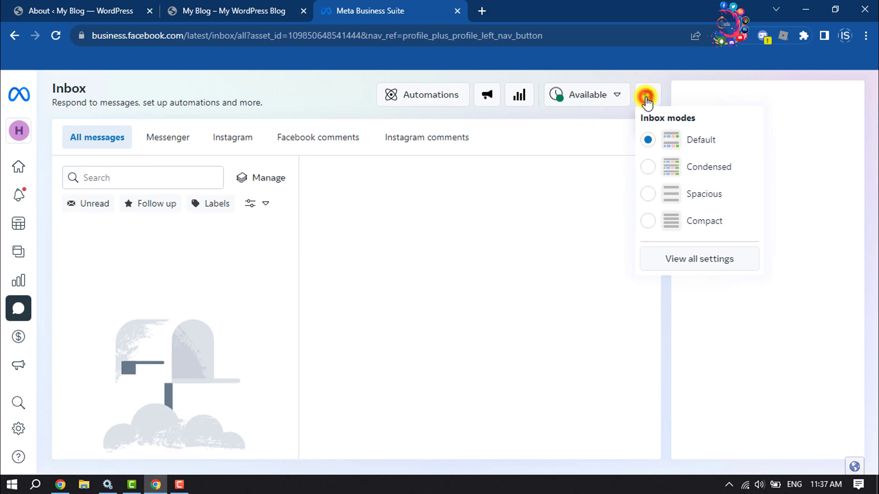
pyautogui.click(695, 259)
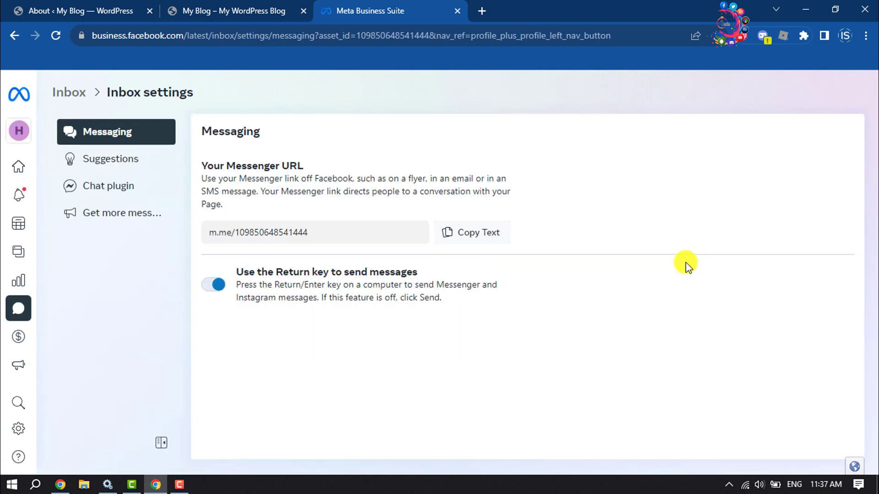
pyautogui.click(103, 193)
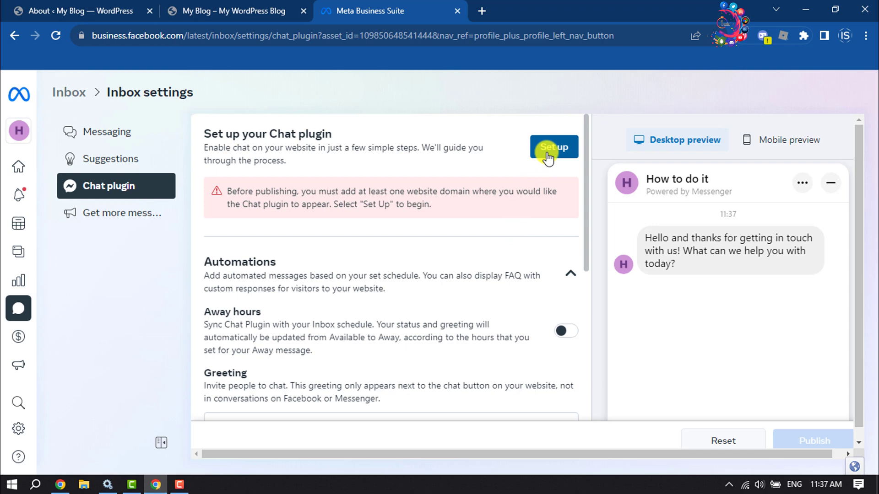
# Start a Standard Chat plugin setup, keep English (US), and save to continue.
pyautogui.click(549, 153)
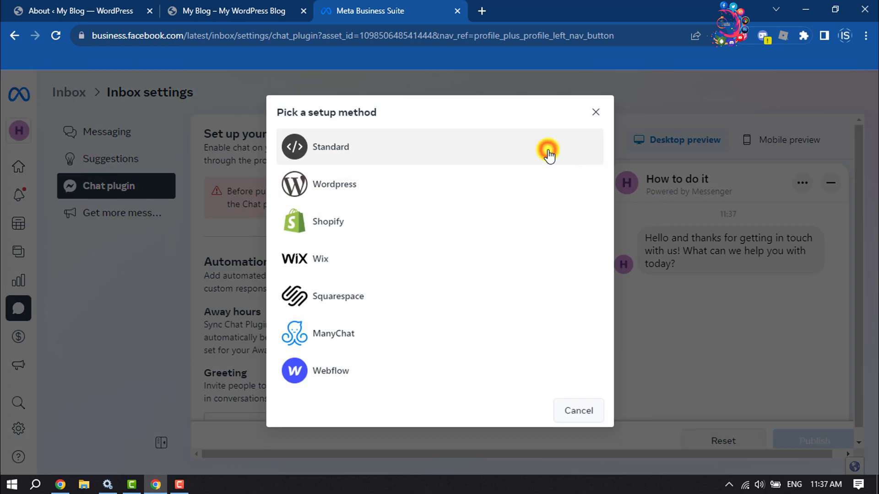
pyautogui.click(344, 149)
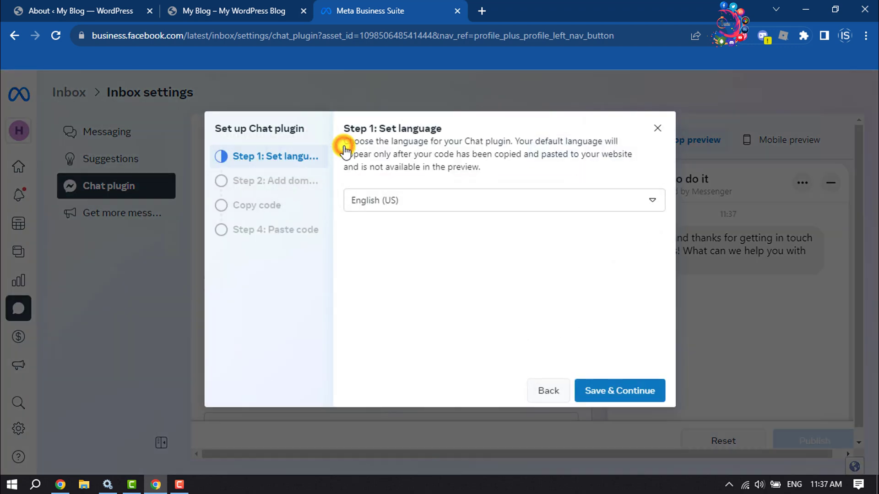
pyautogui.click(387, 201)
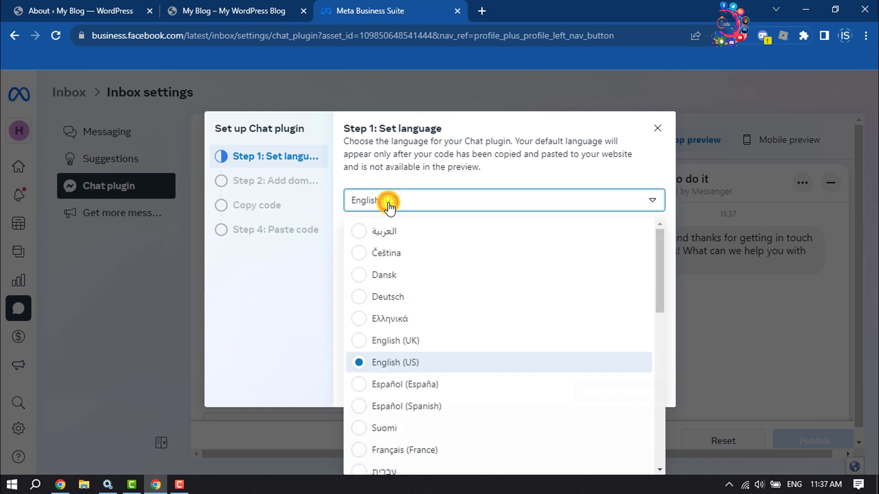
pyautogui.click(388, 202)
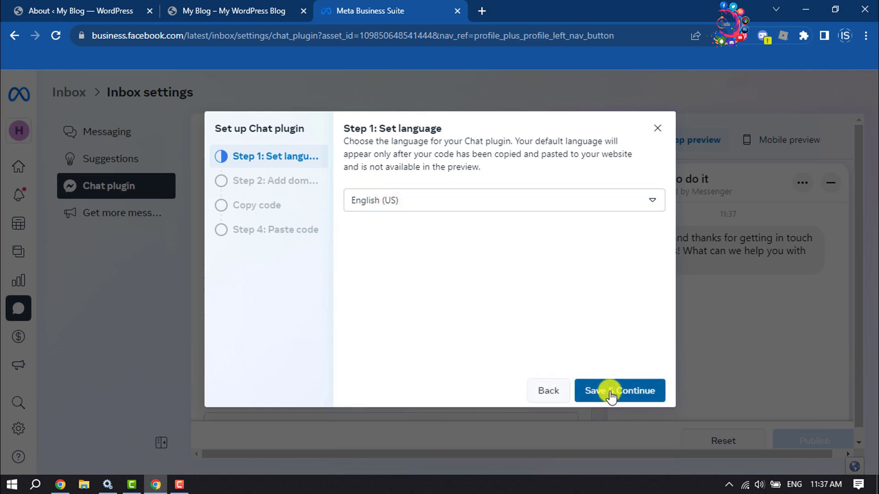
pyautogui.click(610, 392)
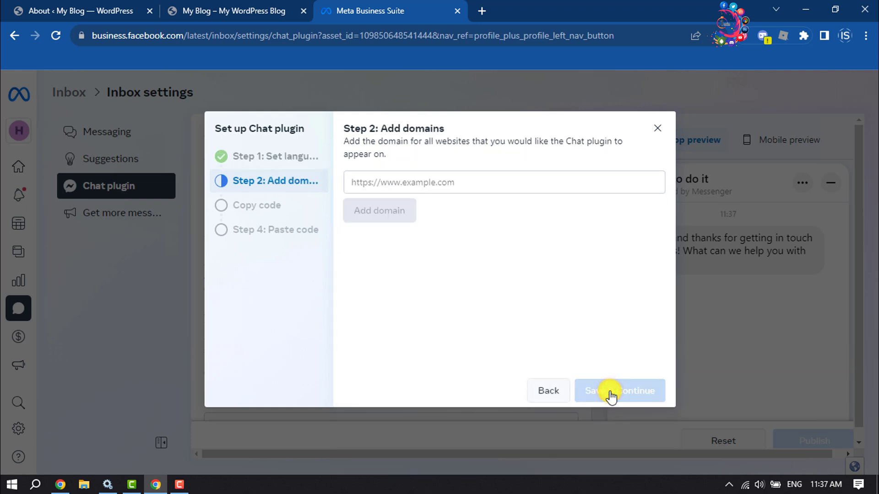
pyautogui.click(398, 183)
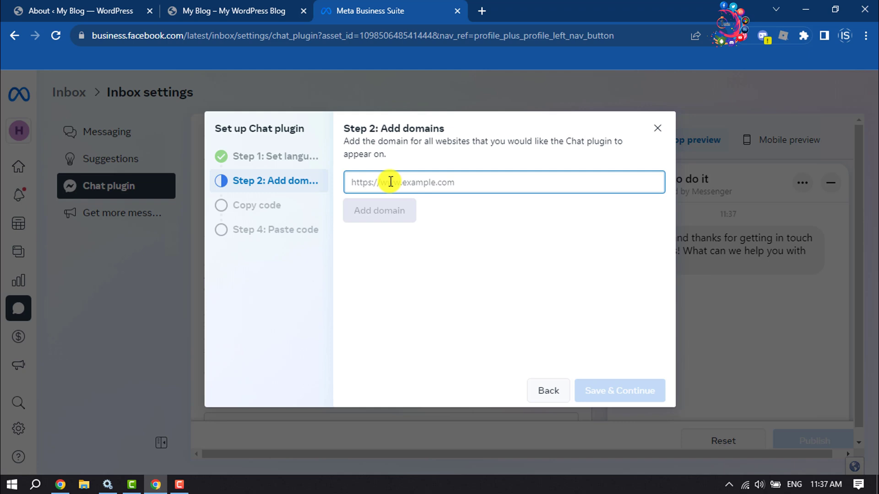
pyautogui.click(264, 6)
pyautogui.click(170, 34)
pyautogui.rightClick(169, 34)
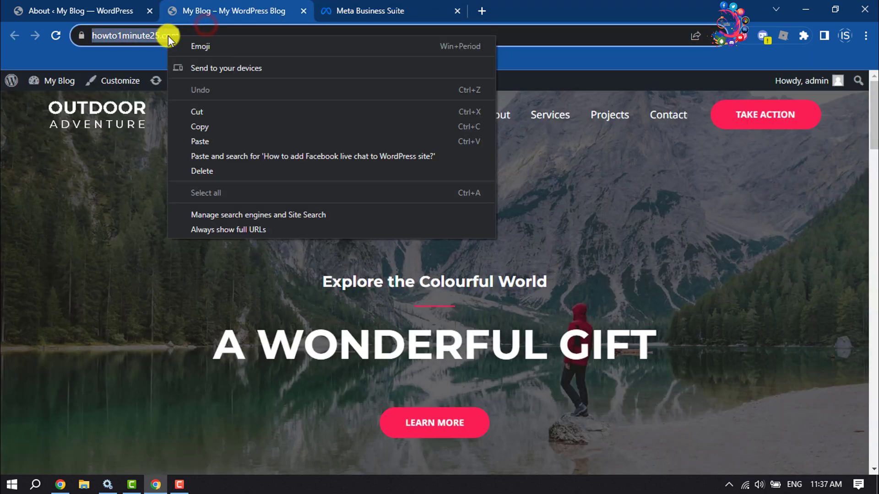
pyautogui.click(196, 130)
pyautogui.click(348, 10)
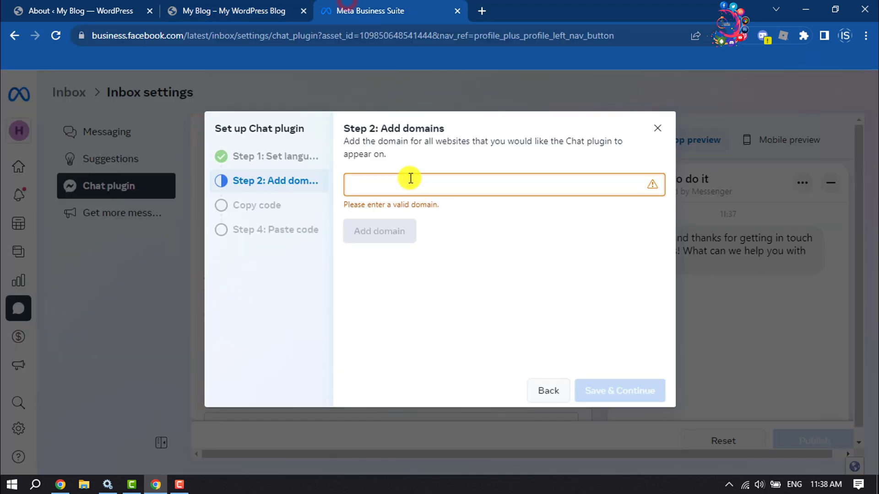
pyautogui.click(410, 182)
pyautogui.hotkey('ctrl', 'v')
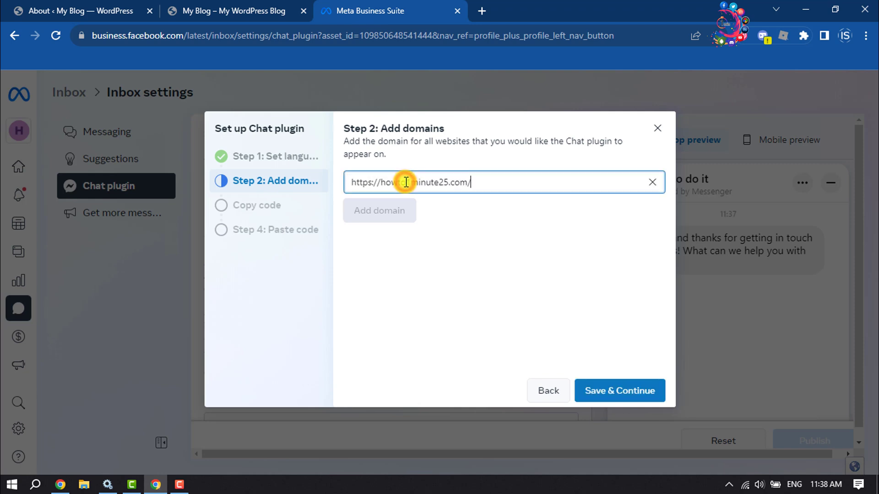
# Save the domain step and copy the Chat plugin code snippet.
pyautogui.click(617, 397)
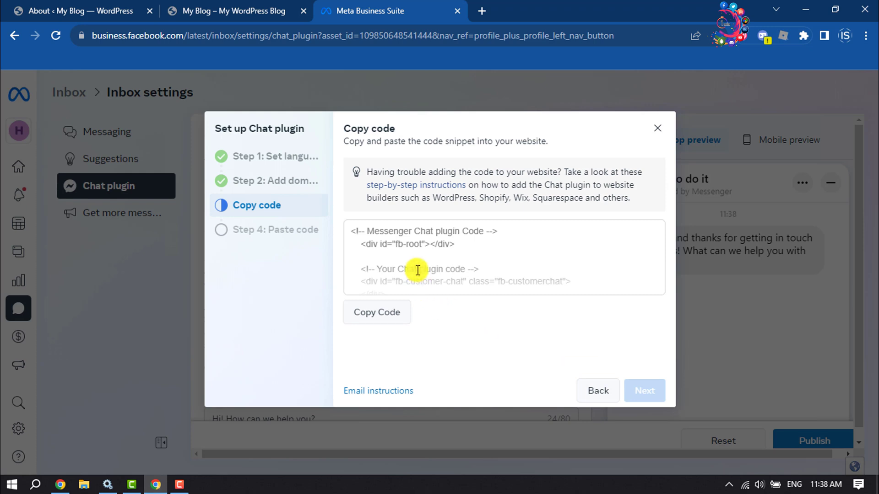
pyautogui.click(378, 314)
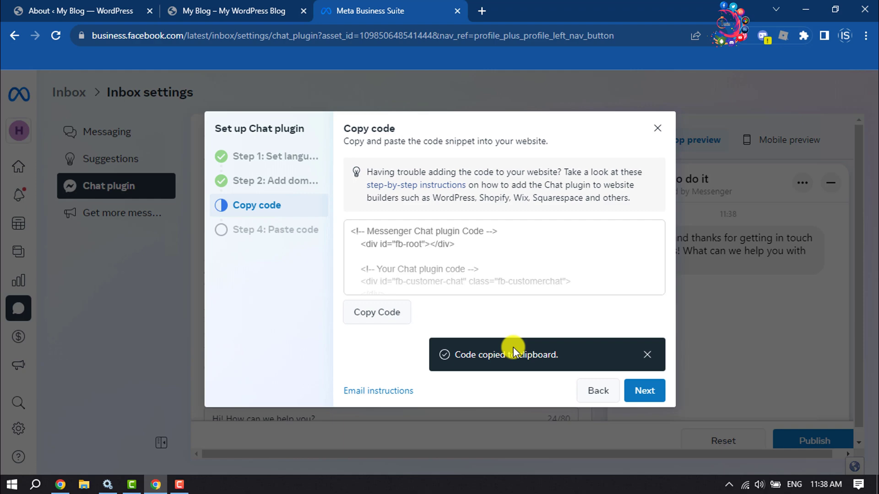
# Advance to the paste-code step, then open WordPress's Theme File Editor under Appearance.
pyautogui.click(646, 392)
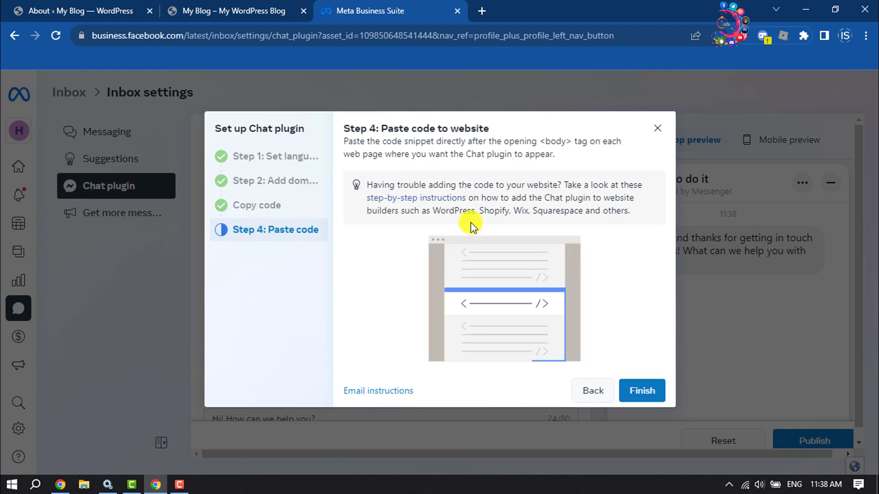
pyautogui.click(236, 8)
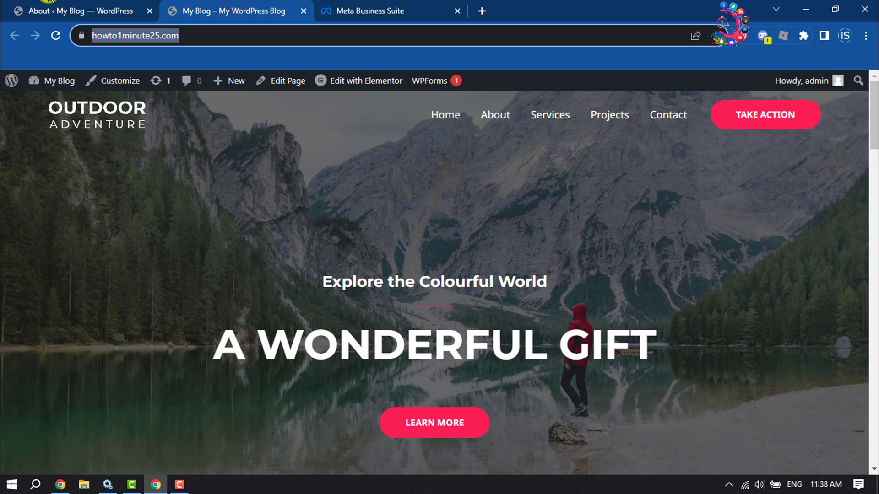
pyautogui.click(29, 6)
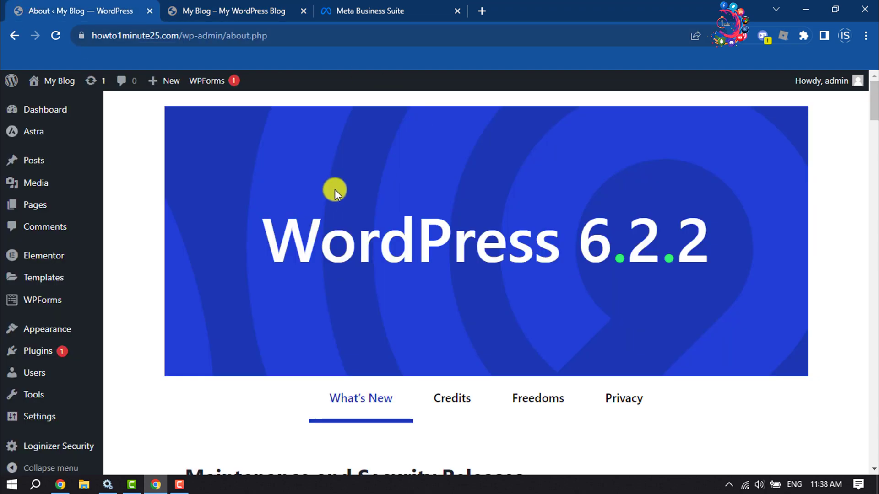
pyautogui.moveTo(36, 333)
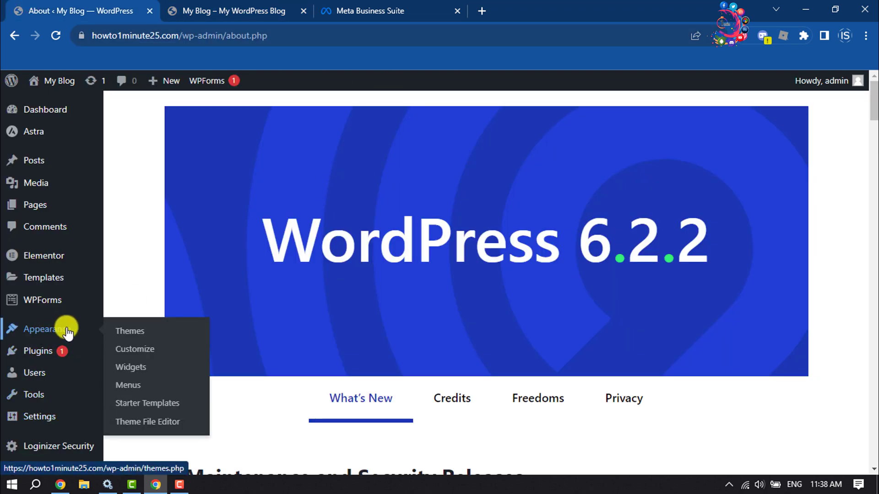
pyautogui.click(155, 422)
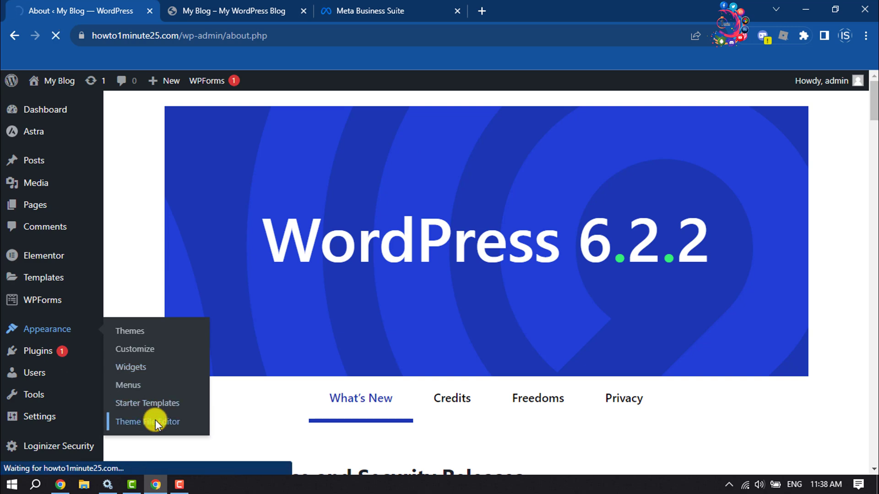
pyautogui.scroll(-5, 820, 240)
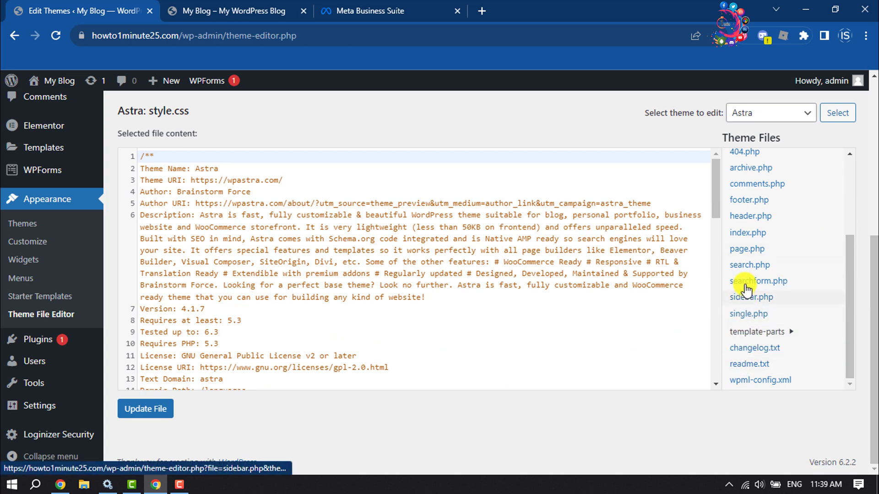
# Open Astra's header.php and place the caret at the end of the <body> tag line.
pyautogui.click(756, 222)
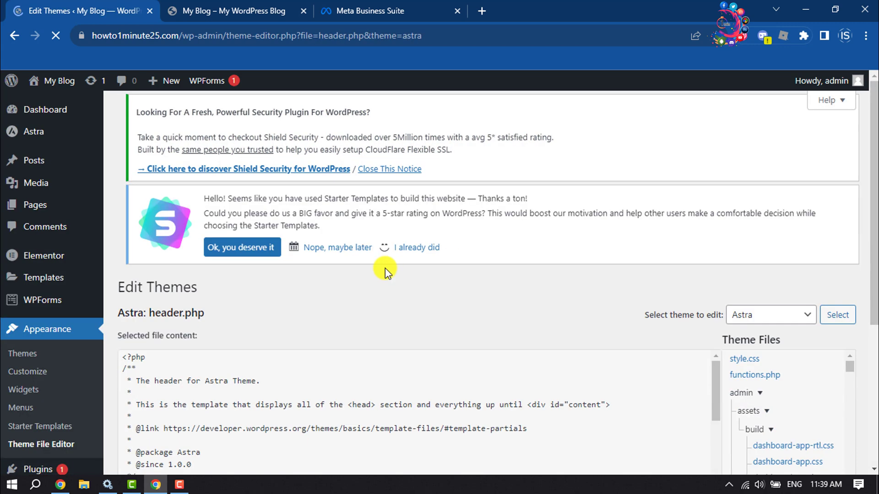
pyautogui.scroll(-3, 653, 201)
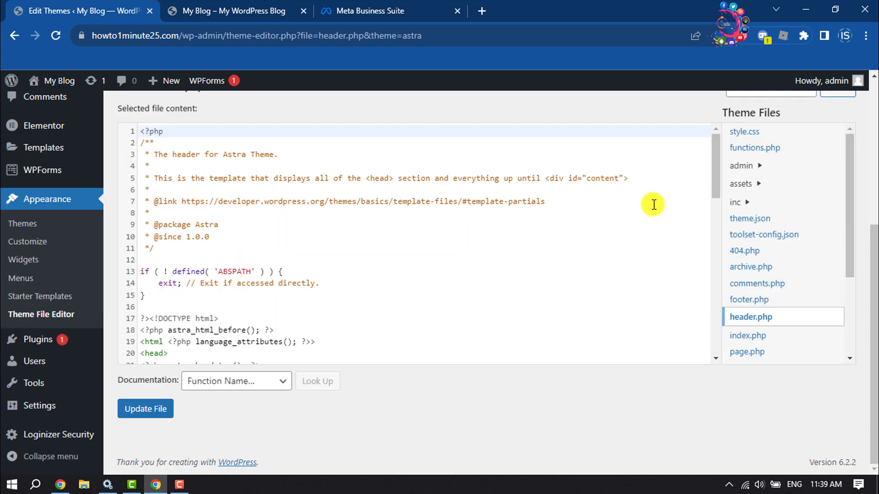
pyautogui.click(221, 226)
pyautogui.scroll(-2, 221, 271)
pyautogui.scroll(-5, 220, 271)
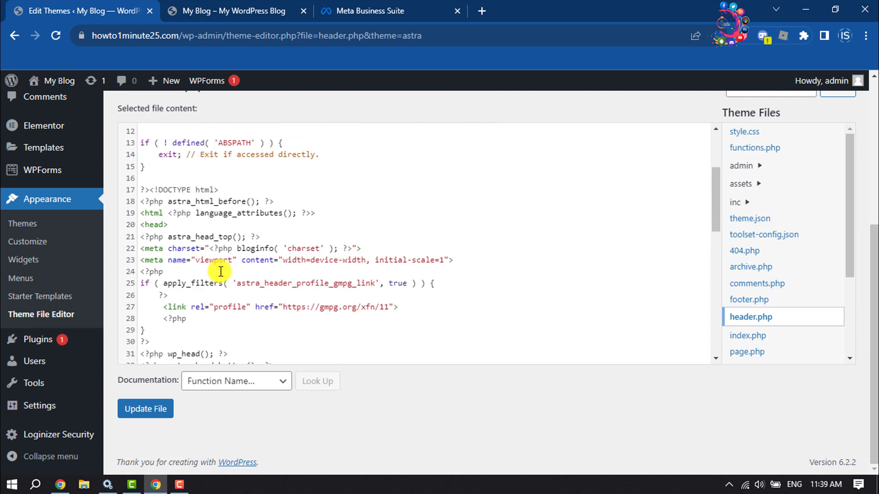
pyautogui.tripleClick(151, 274)
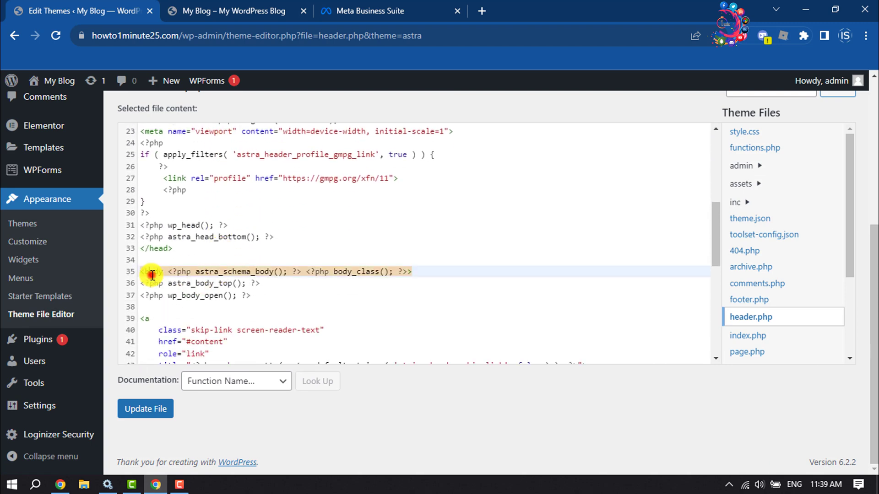
pyautogui.click(430, 273)
# Paste the Messenger chat plugin code on a new line after <body> and update the file.
pyautogui.press('Return')
pyautogui.press('Return')
pyautogui.press('Return')
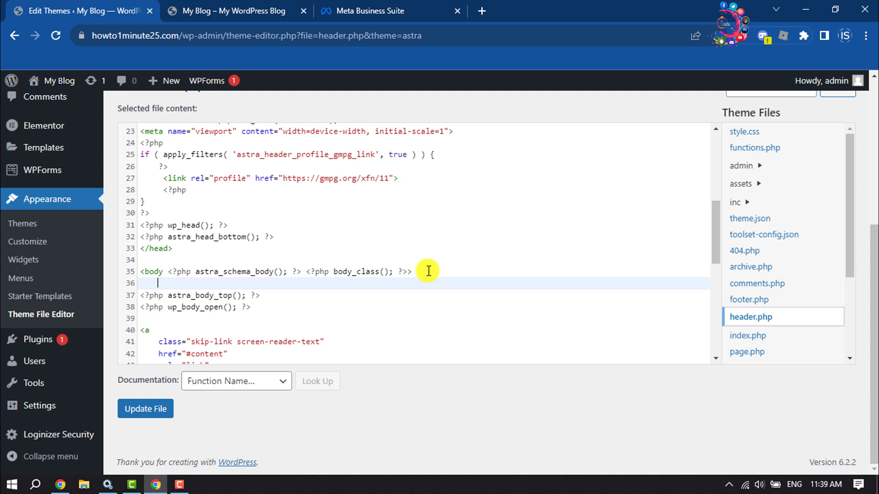
pyautogui.click(167, 300)
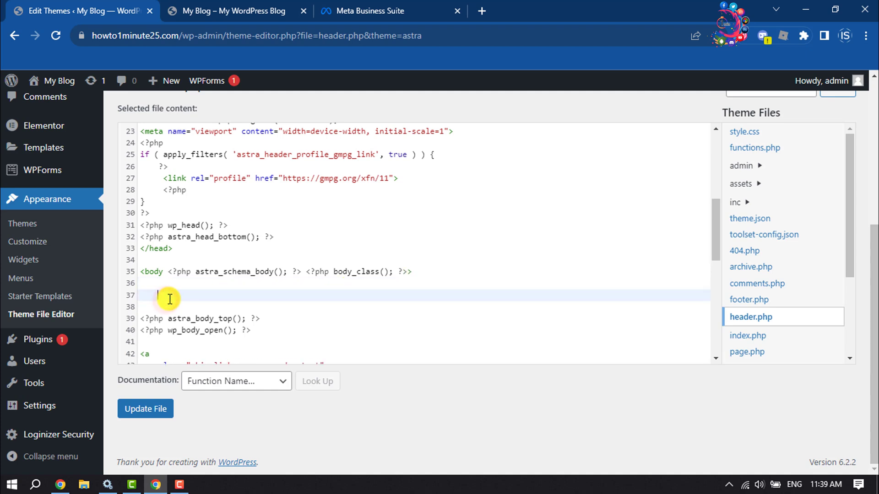
pyautogui.rightClick(198, 294)
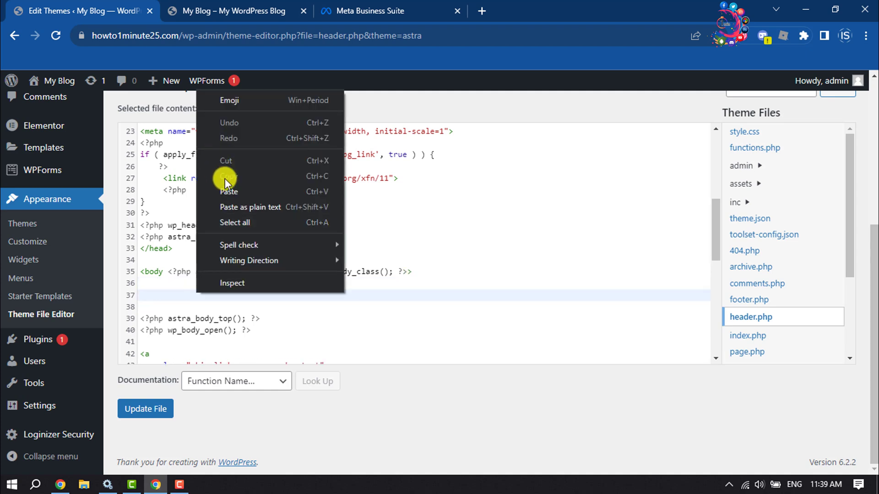
pyautogui.click(226, 191)
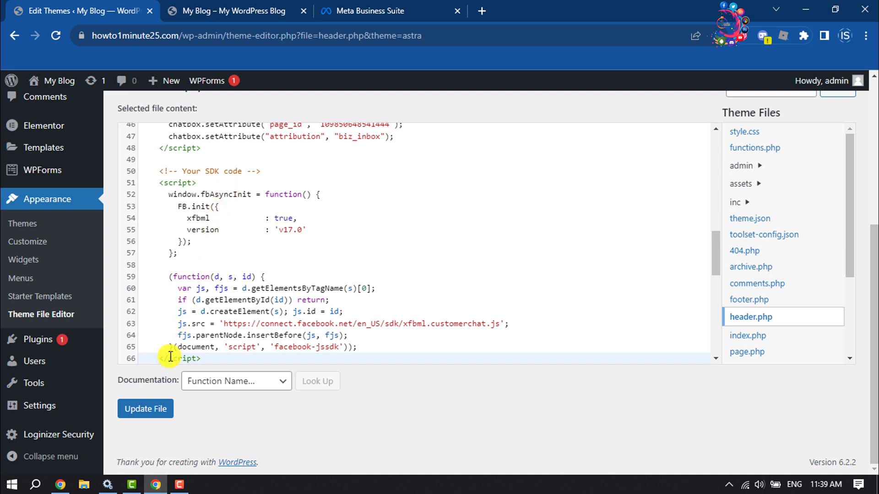
pyautogui.click(148, 410)
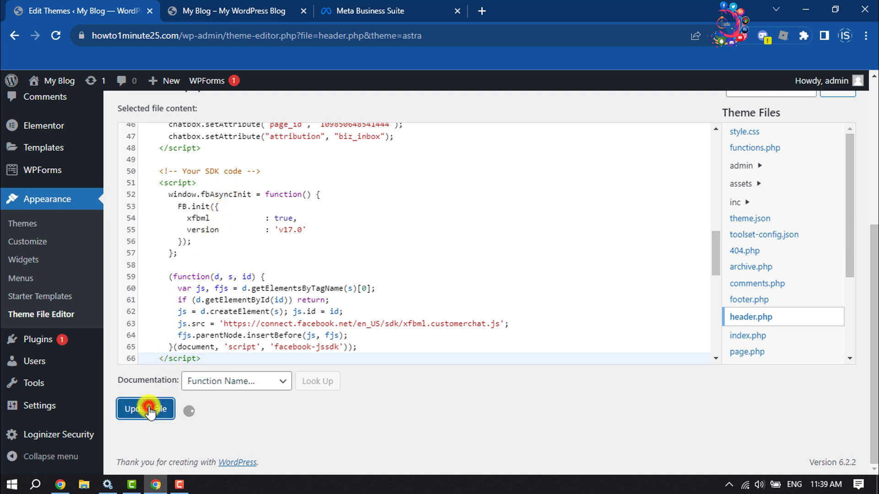
# Finish and publish the Chat plugin setup, then reload the live blog homepage.
pyautogui.click(393, 9)
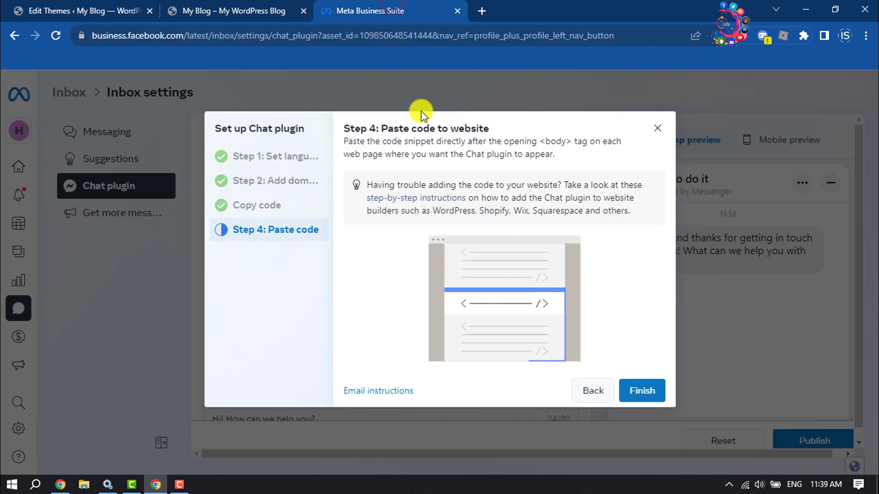
pyautogui.click(641, 395)
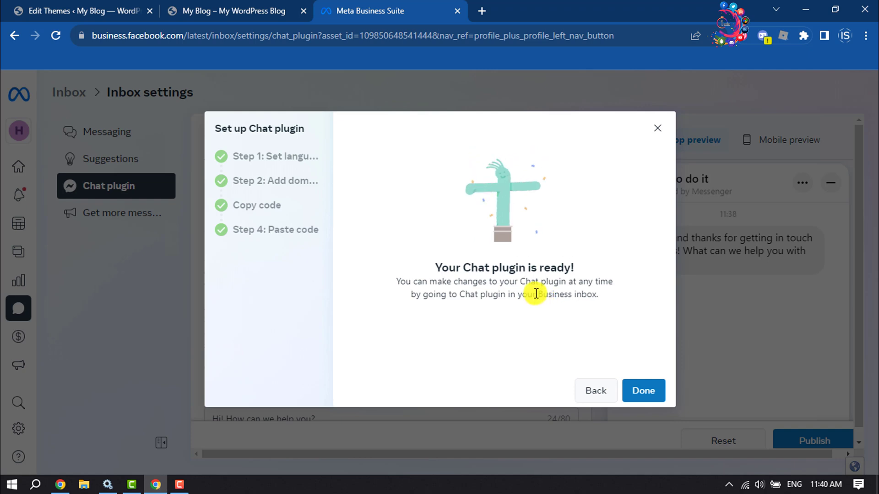
pyautogui.click(642, 392)
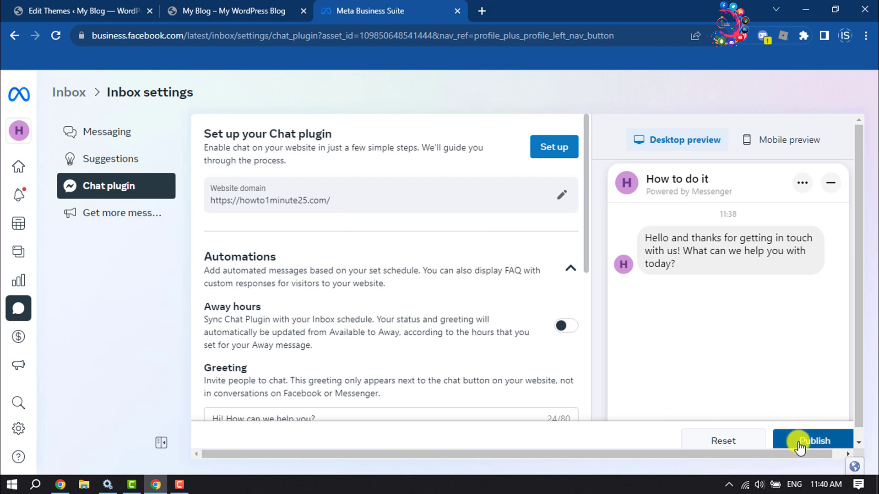
pyautogui.click(800, 441)
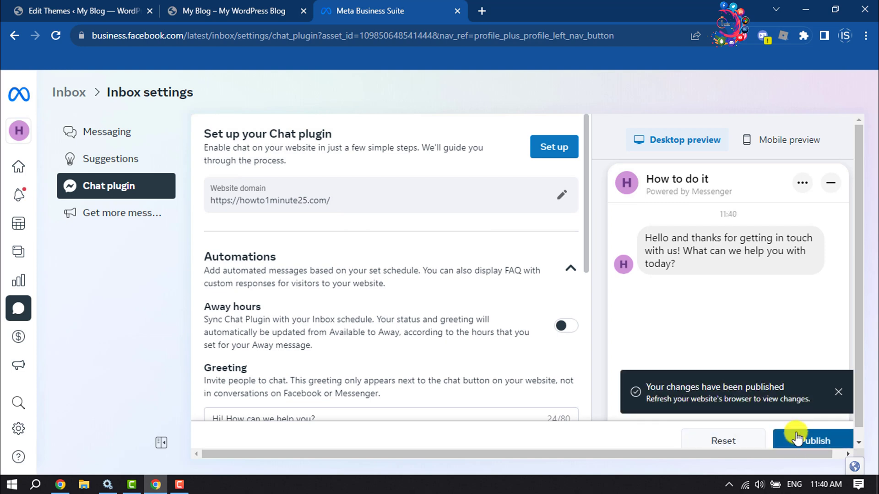
pyautogui.click(227, 13)
pyautogui.click(55, 38)
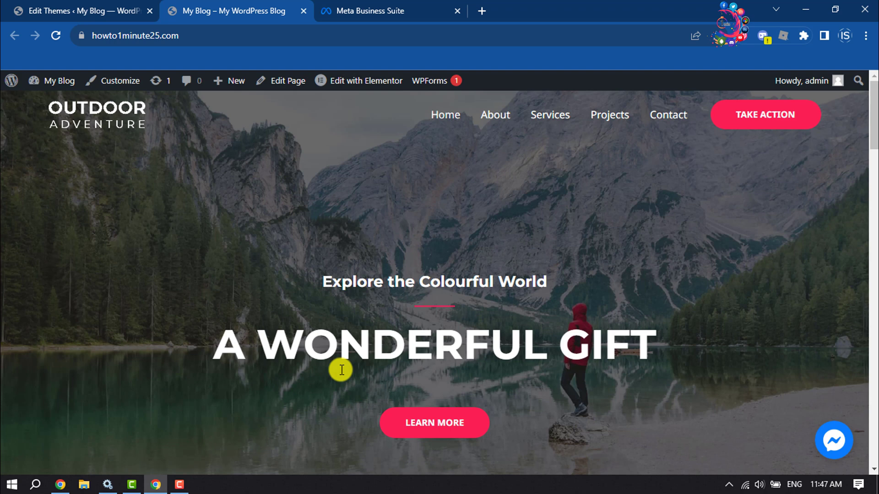
# Open the site's Messenger bubble, start a chat and send the test message 'hell0'.
pyautogui.scroll(-7, 482, 327)
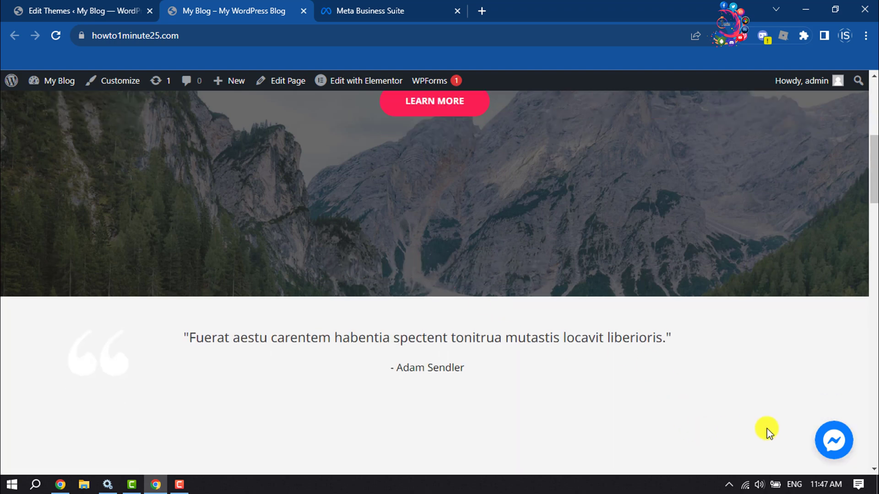
pyautogui.scroll(-5, 778, 428)
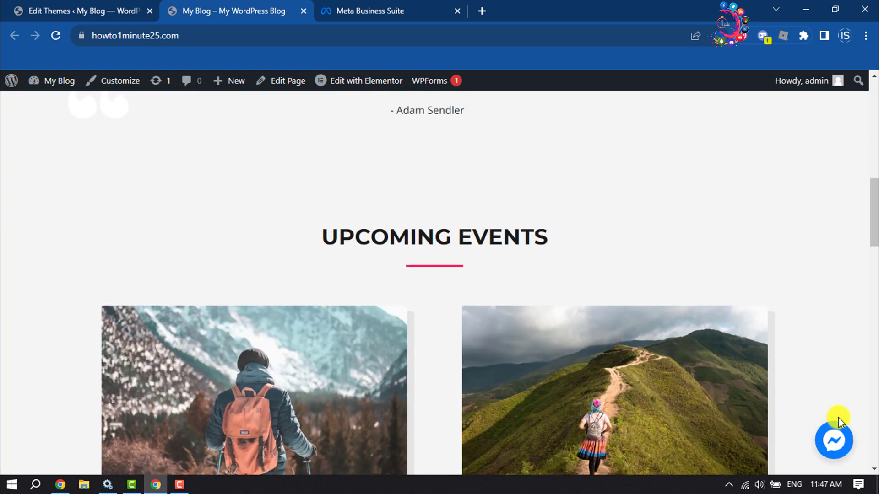
pyautogui.click(820, 441)
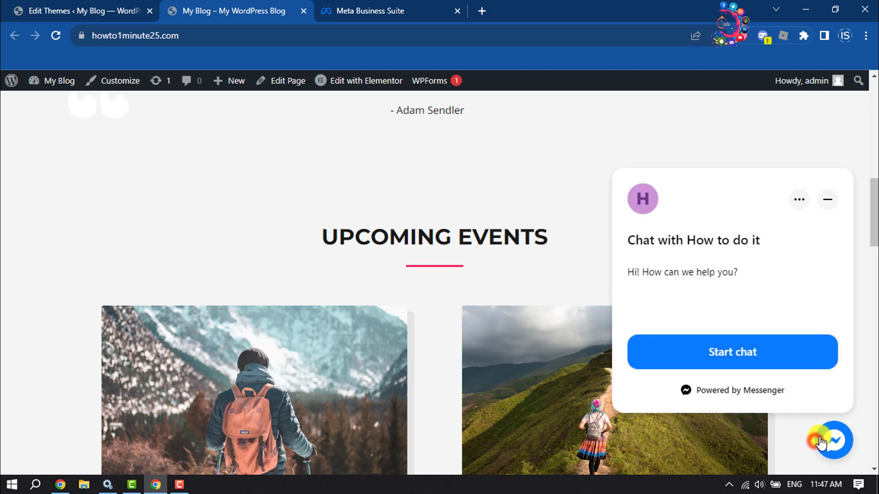
pyautogui.click(702, 354)
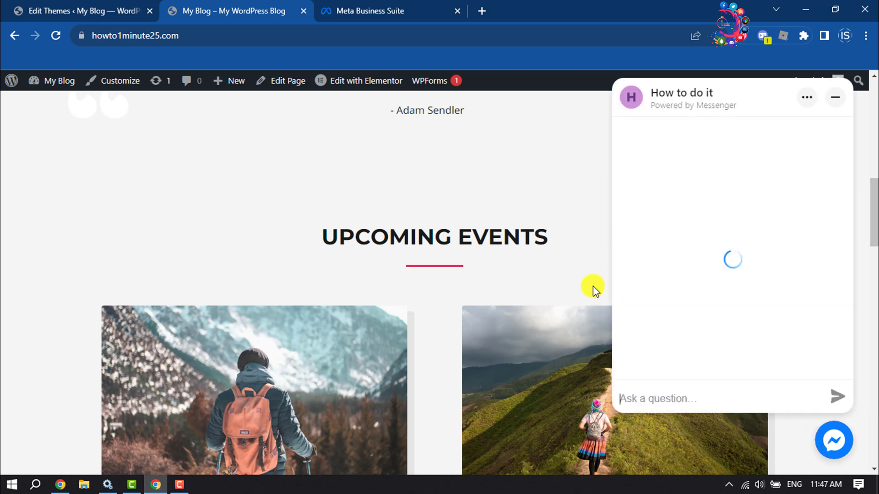
pyautogui.write('he')
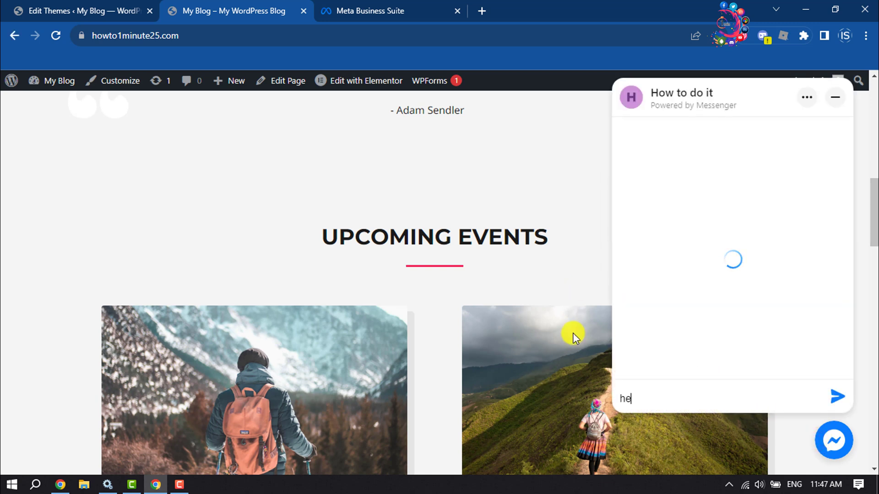
pyautogui.write('lp')
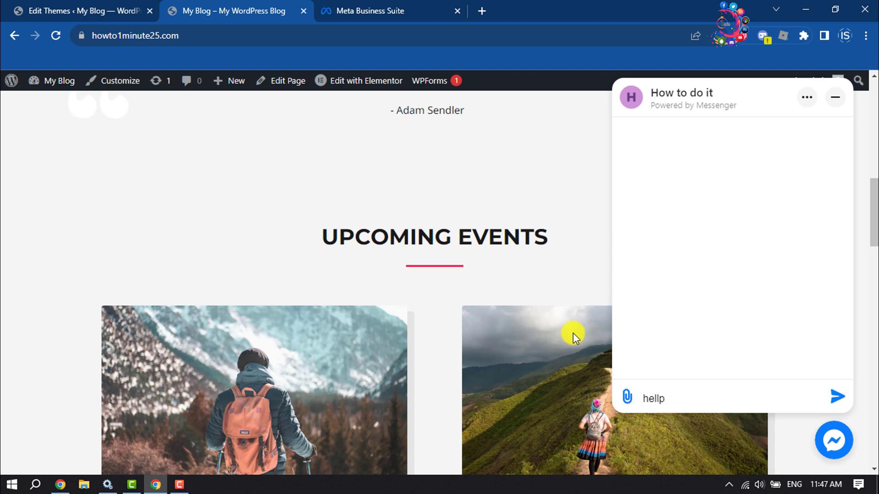
pyautogui.press('BackSpace')
pyautogui.write('l0')
pyautogui.press('Return')
# Minimise the Messenger chat and reopen it to see the Page's automatic greeting.
pyautogui.scroll(-5, 622, 319)
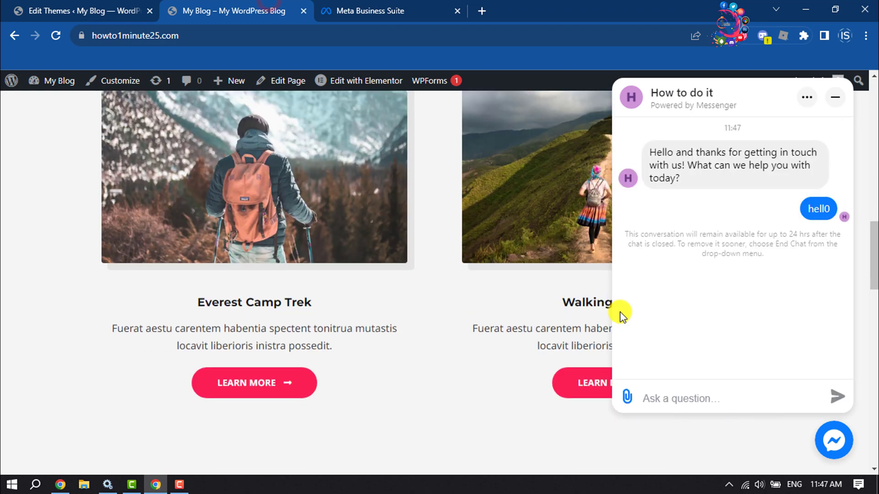
pyautogui.scroll(2, 705, 281)
pyautogui.scroll(2, 705, 281)
pyautogui.click(834, 97)
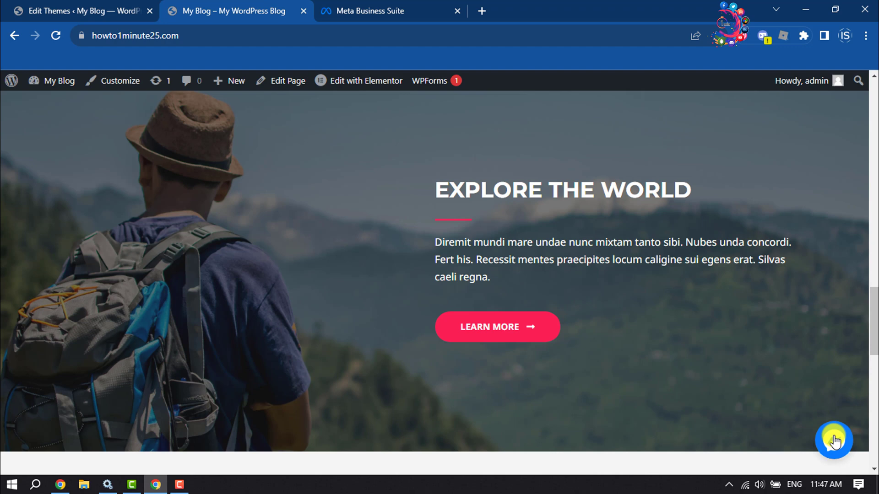
pyautogui.click(833, 440)
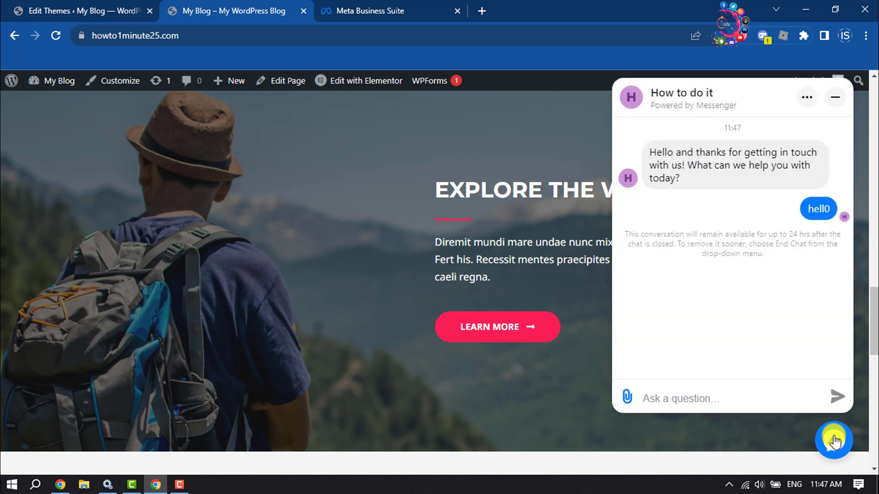
pyautogui.scroll(-3, 566, 307)
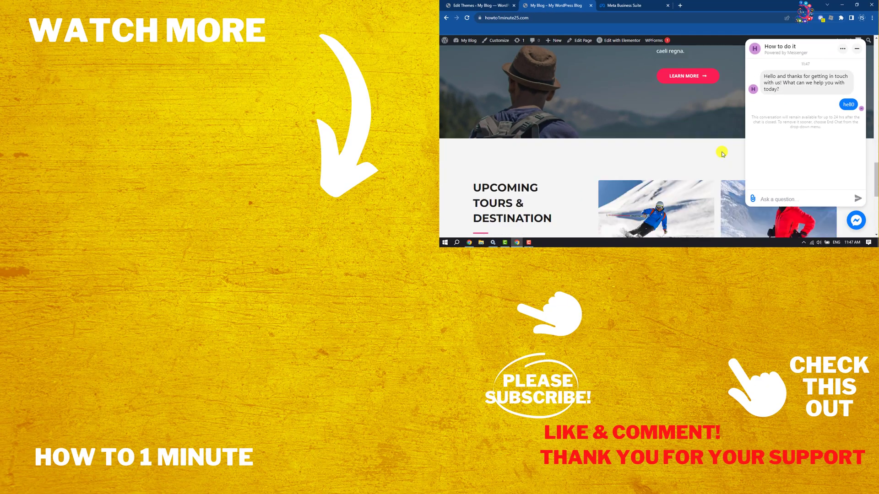